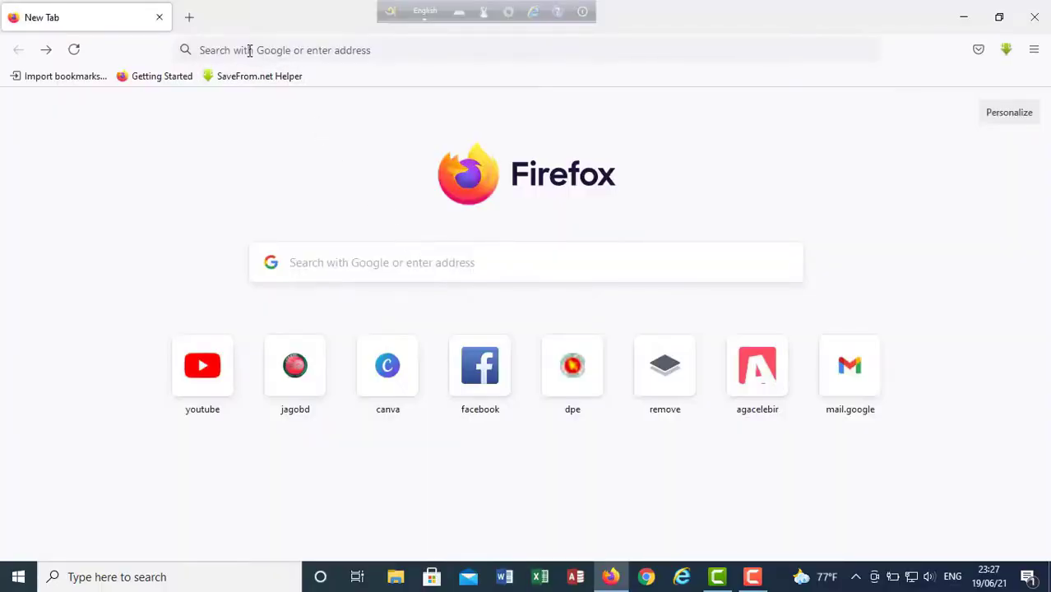
Open the Directorate of Primary Education website at dpe.gov.bd.
left_click(247, 49)
type("dpe")
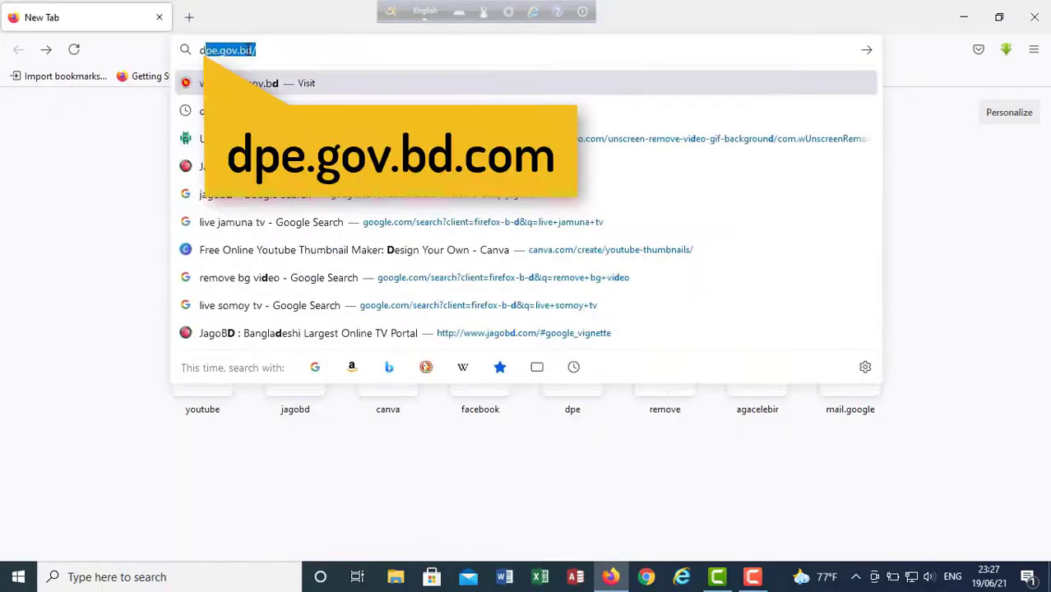
type(".go")
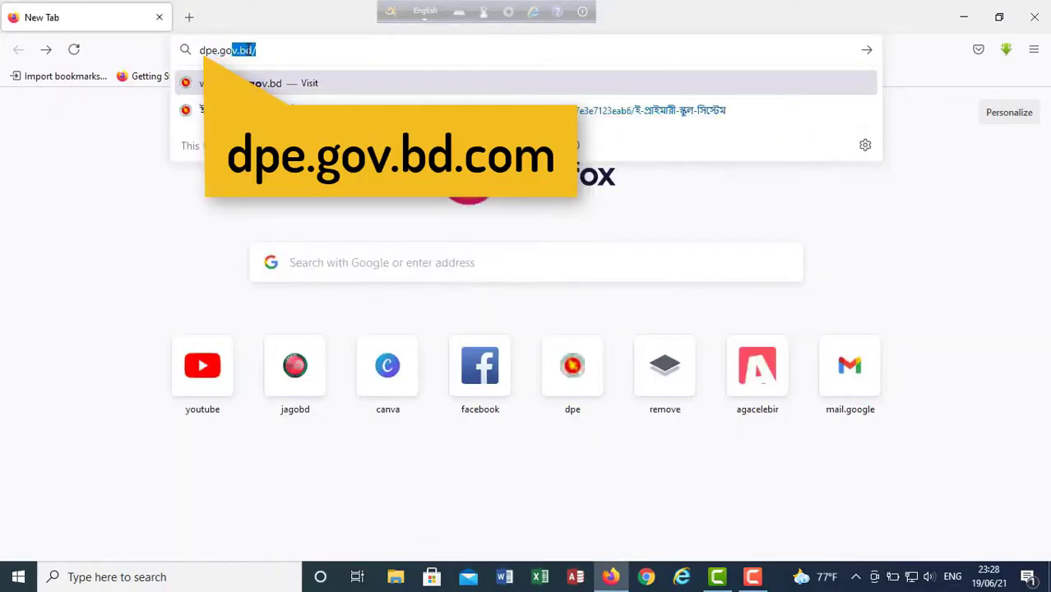
type("v.bd")
key("Return")
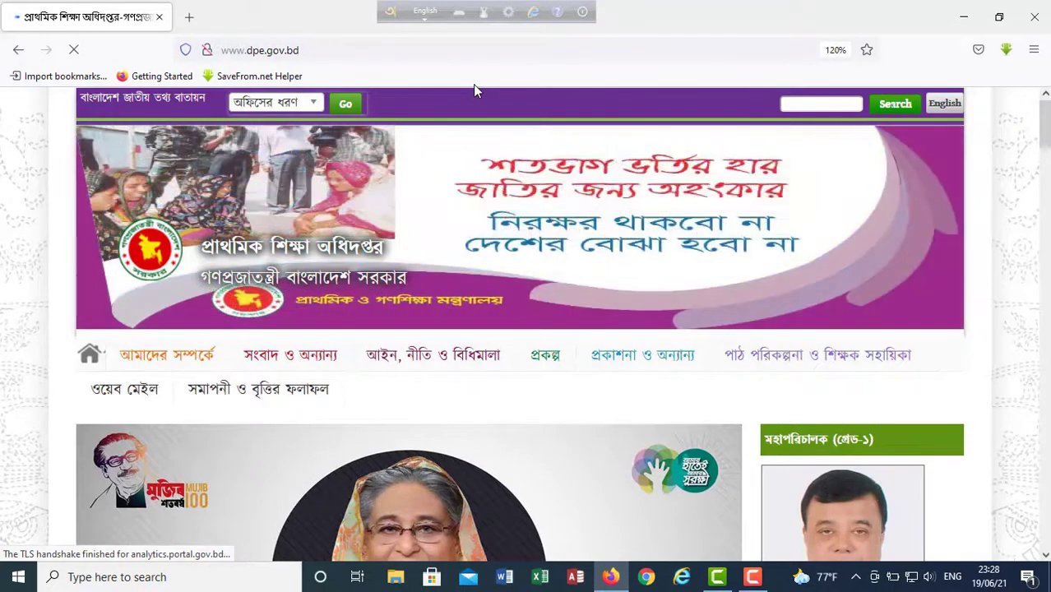
Open the ই-প্রাইমারী স্কুল সিস্টেম page from the website's list of internal e-services.
scroll(609, 226, "down", 4)
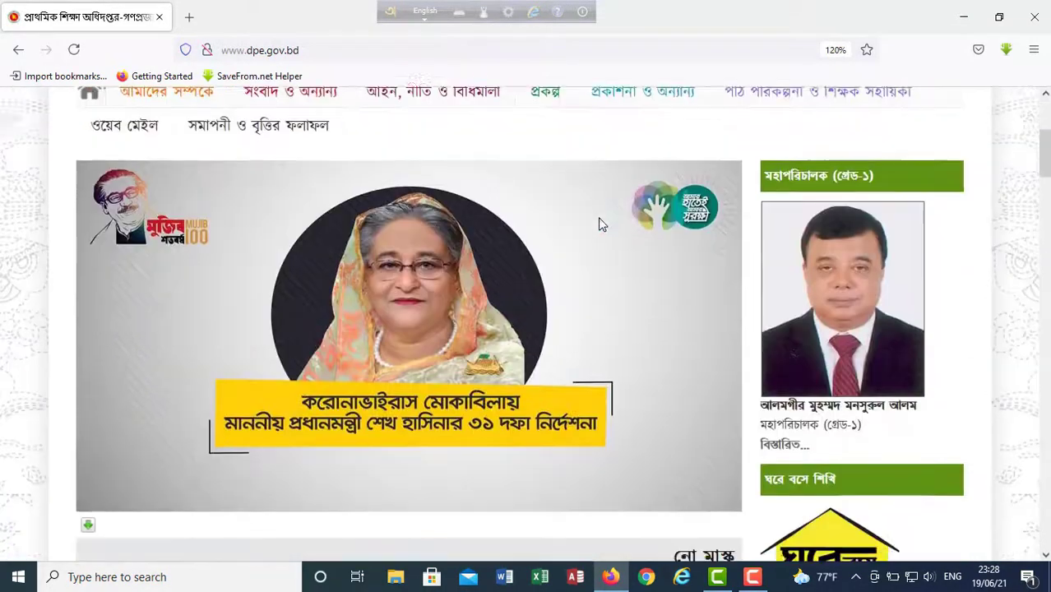
scroll(614, 233, "down", 8)
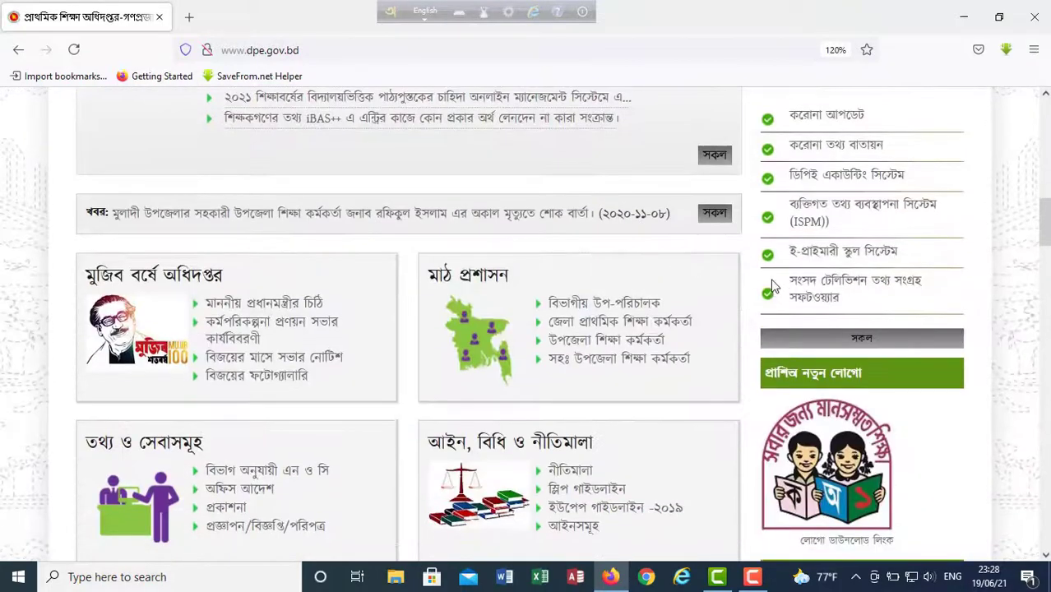
left_click(823, 262)
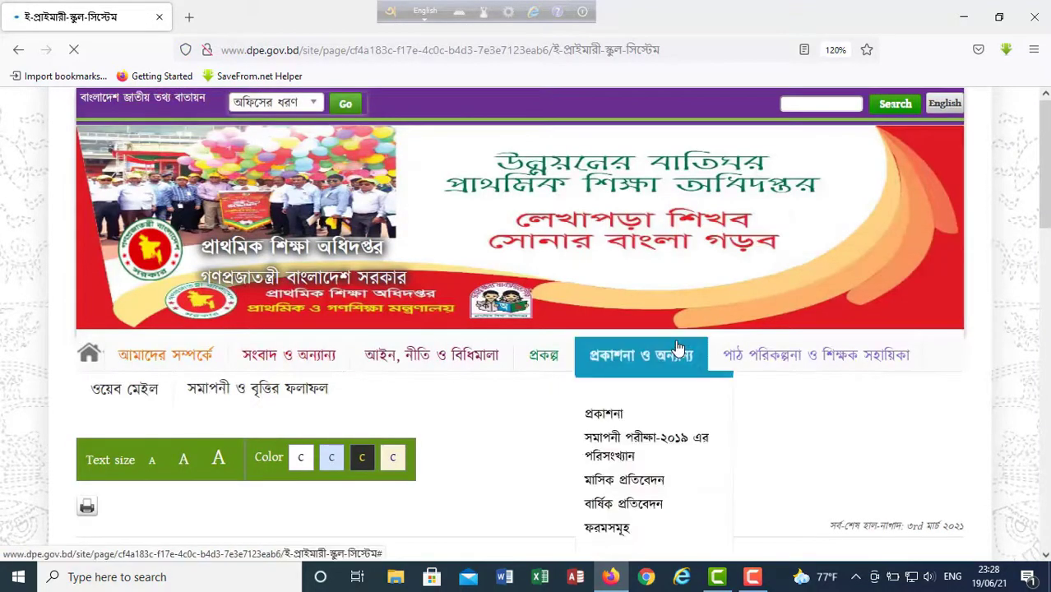
Open the e-Primary School System login page for the চট্টগ্রাম division.
scroll(469, 424, "down", 5)
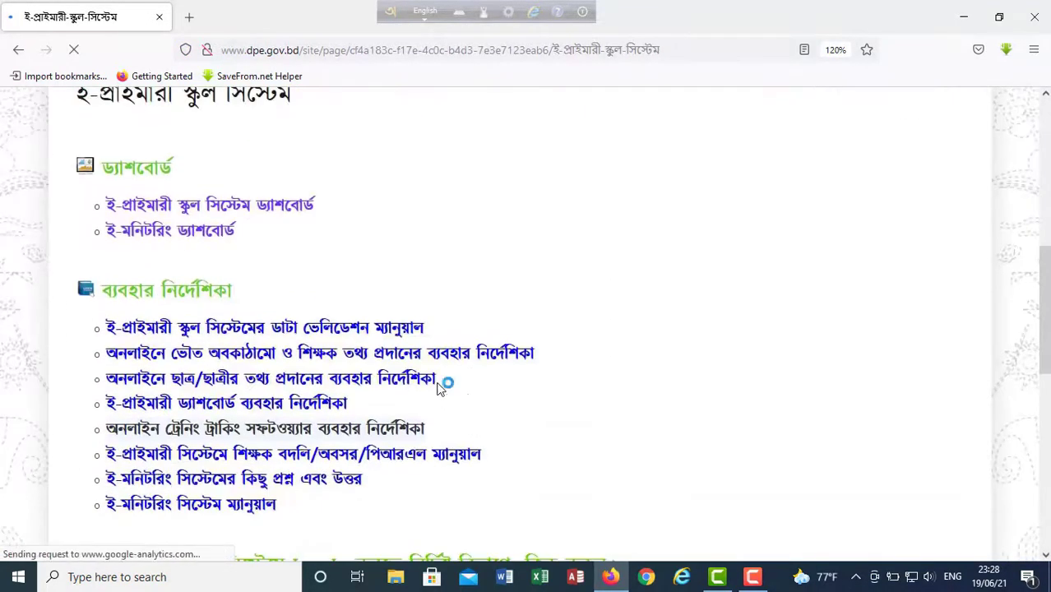
scroll(436, 384, "down", 3)
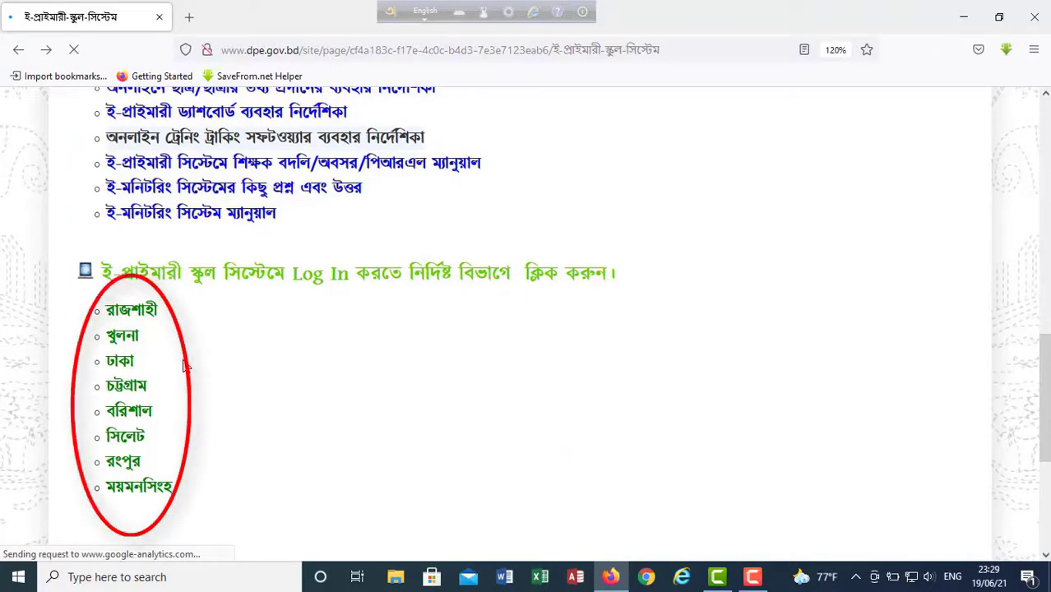
left_click(140, 389)
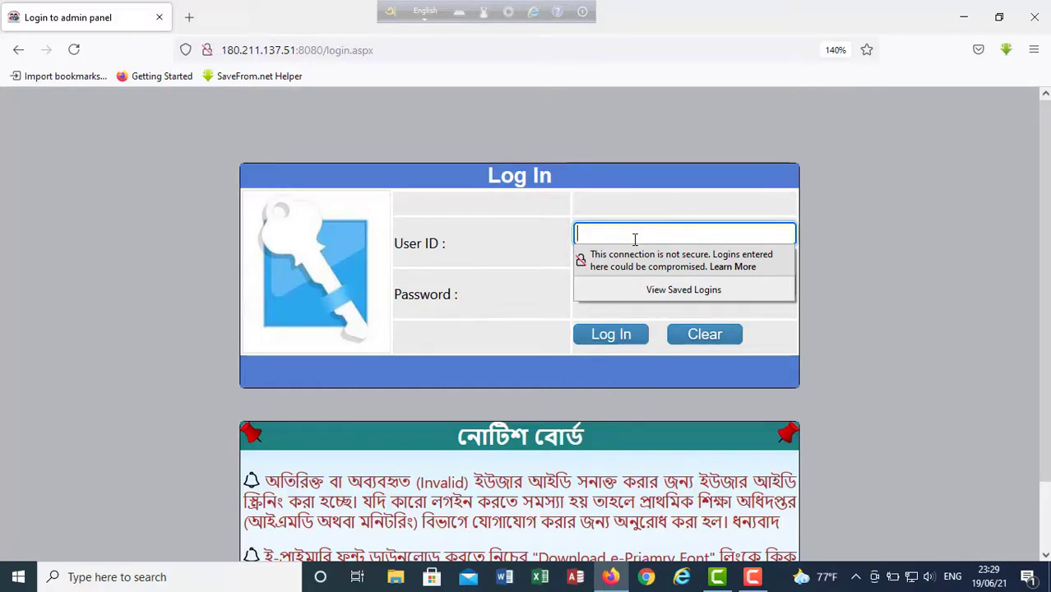
Log in to the school's account with its user ID and password, and dismiss the offer to save the login.
key("ctrl+v")
left_click(606, 287)
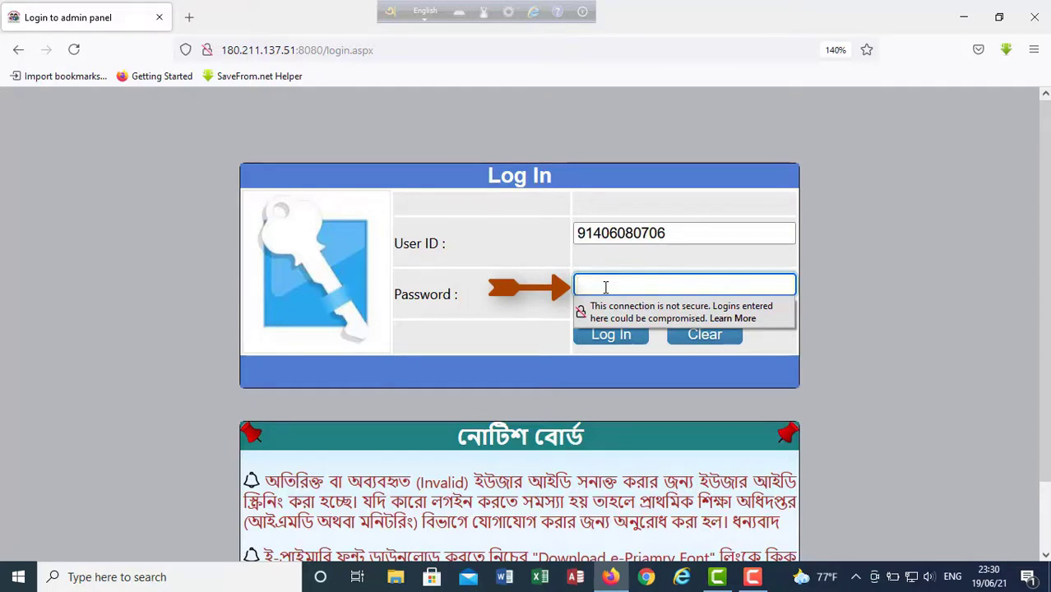
key("ctrl+v")
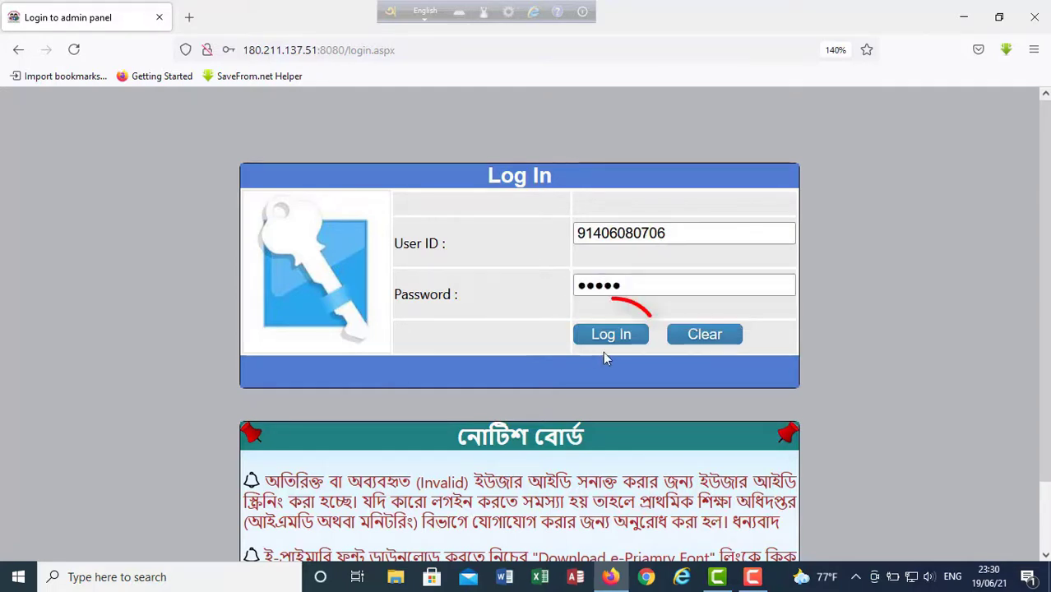
left_click(607, 339)
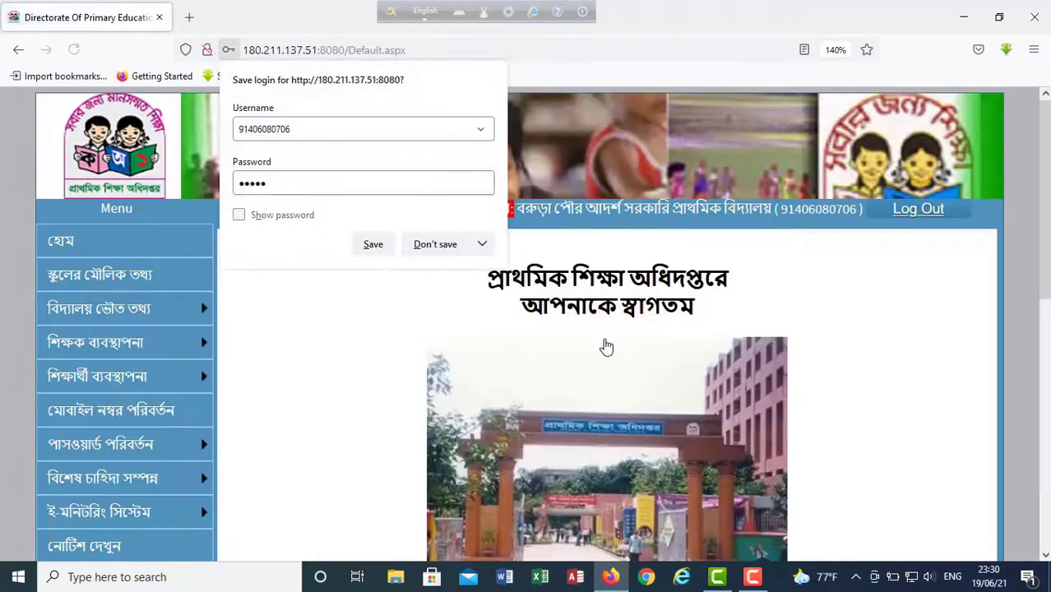
left_click(333, 353)
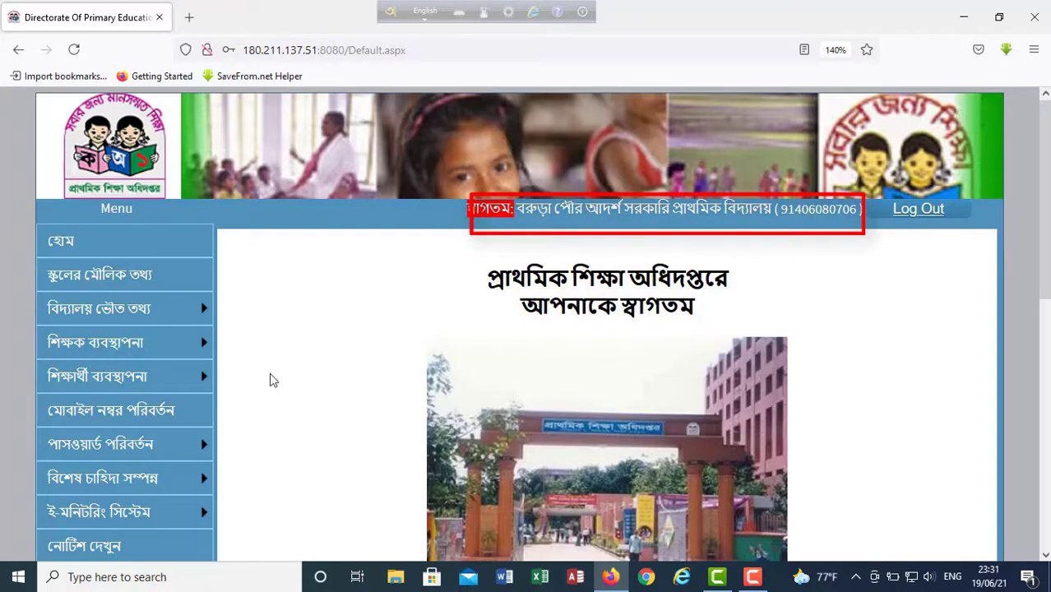
Open the শিক্ষক/শিক্ষিকার তথ্য page under শিক্ষক ব্যবস্থাপনা.
scroll(274, 381, "down", 3)
scroll(266, 352, "up", 3)
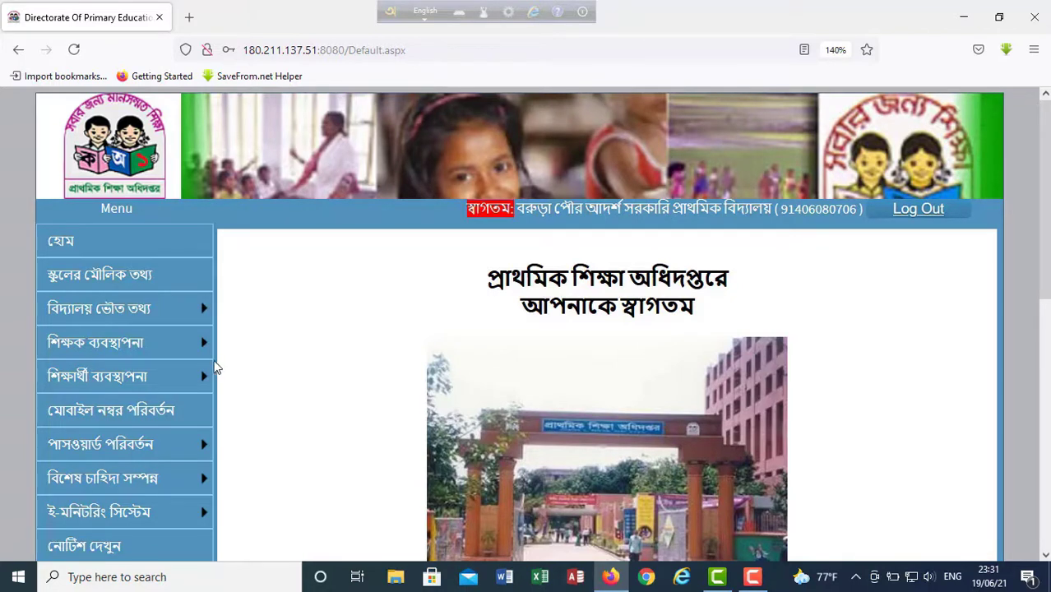
mouse_move(179, 356)
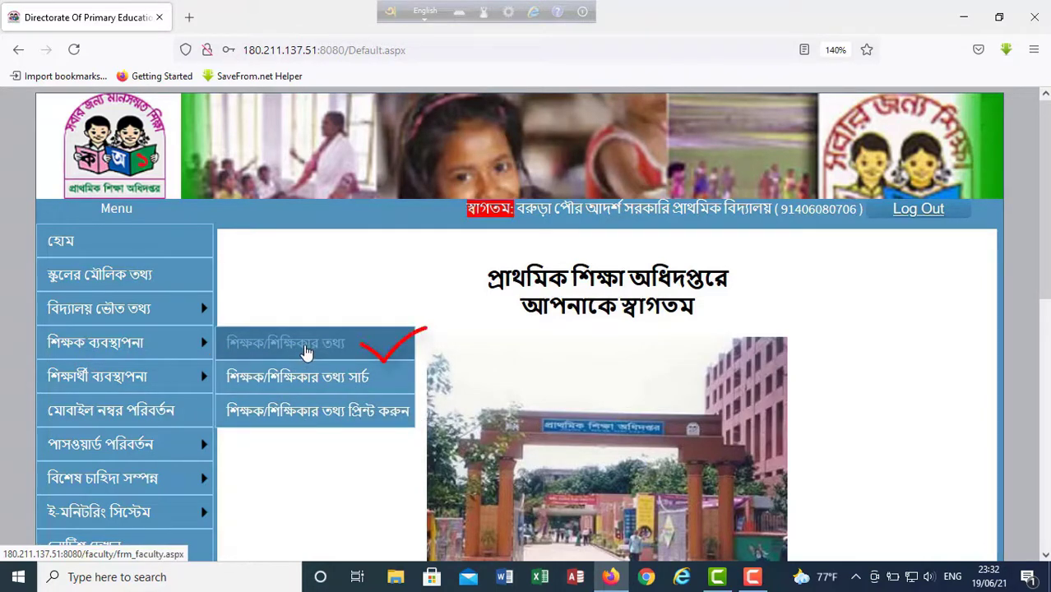
left_click(304, 352)
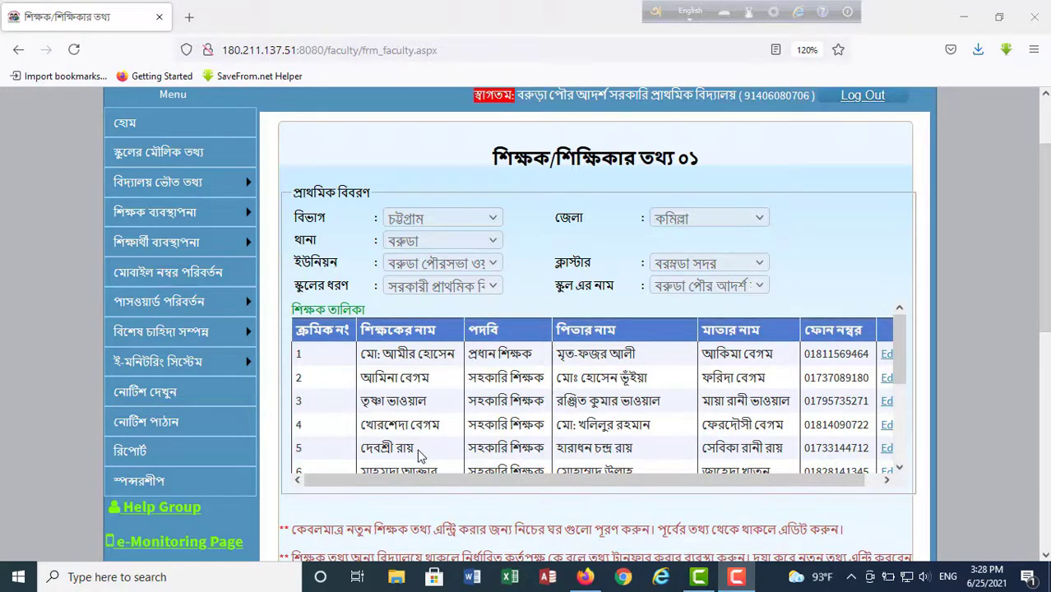
Open the profile of the assistant teacher in row 11 of the teacher list for editing.
scroll(420, 452, "down", 5)
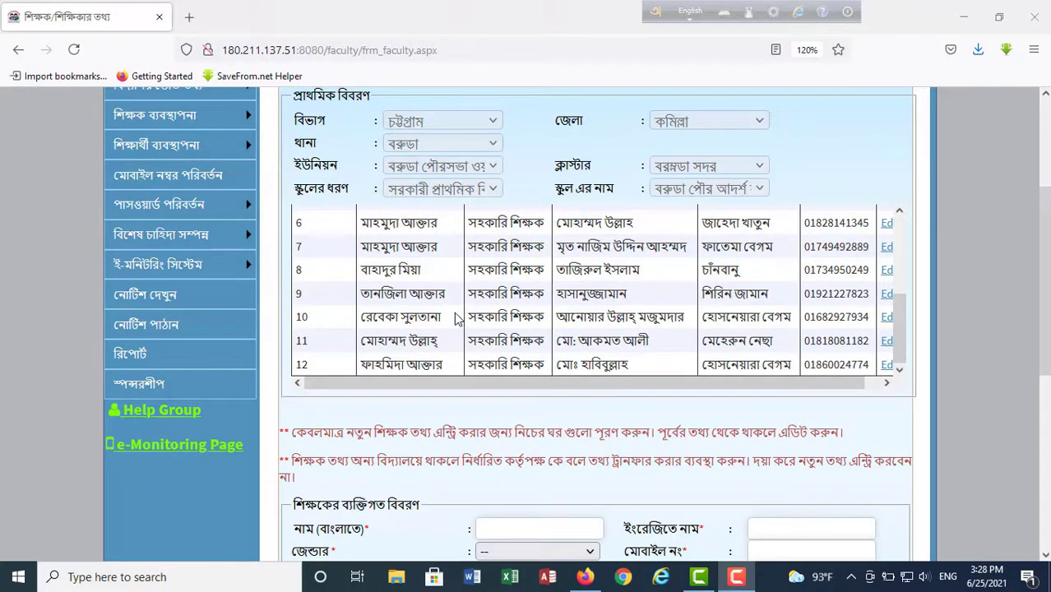
scroll(686, 288, "up", 5)
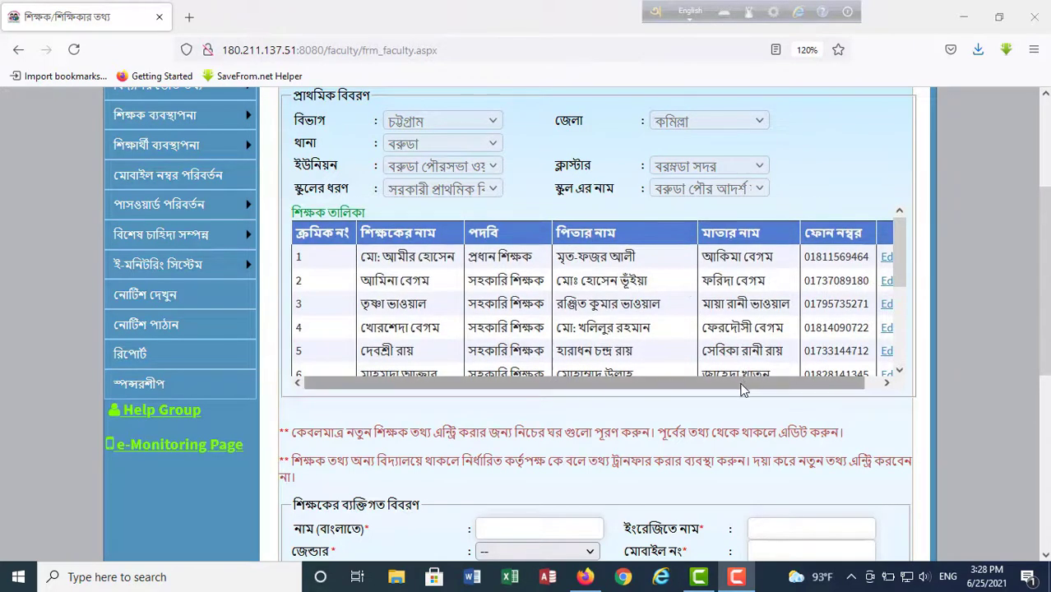
left_click_drag(745, 384, 772, 398)
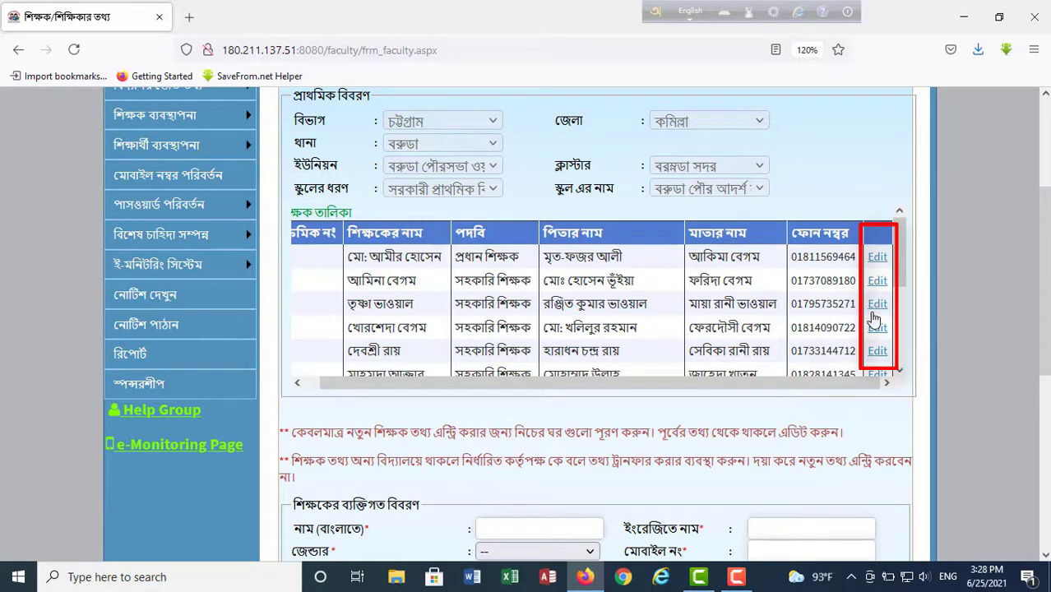
scroll(874, 319, "down", 3)
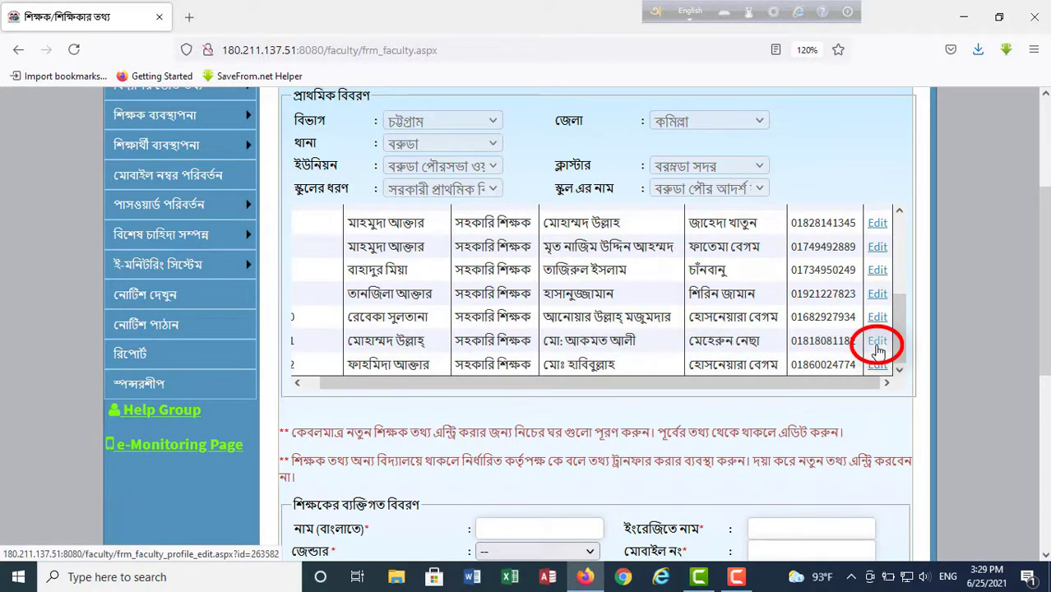
left_click(877, 346)
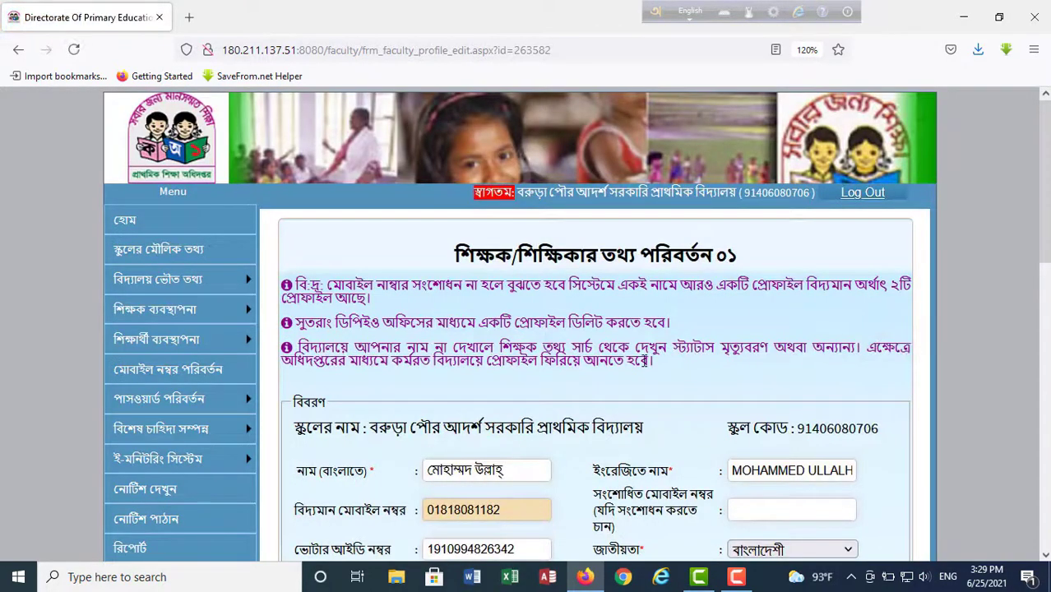
Examine the teacher's personal details, voter ID fields, and present and permanent address sections on the first profile page.
scroll(644, 359, "down", 4)
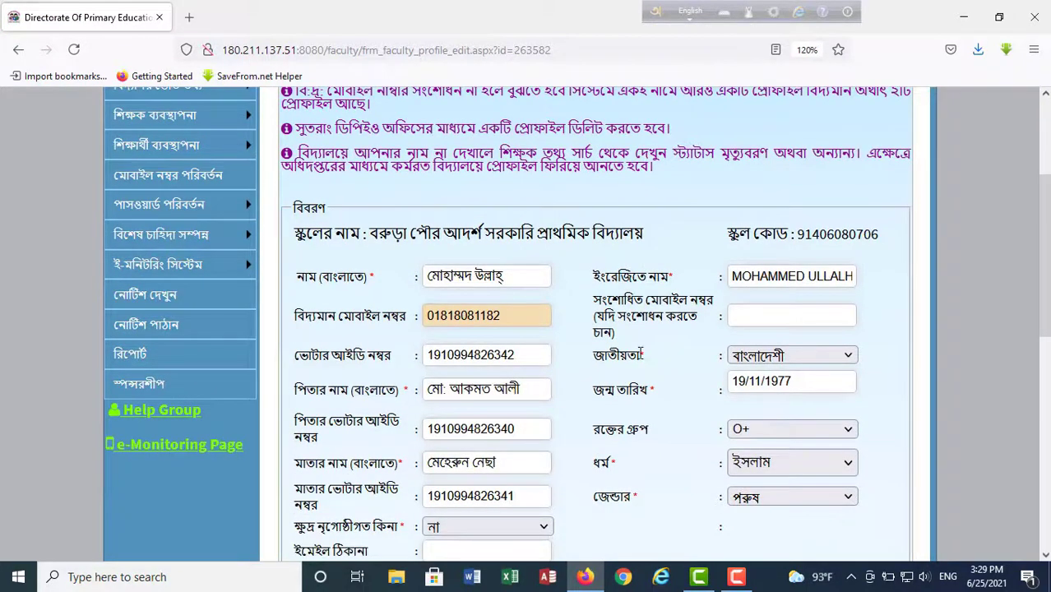
scroll(640, 352, "down", 7)
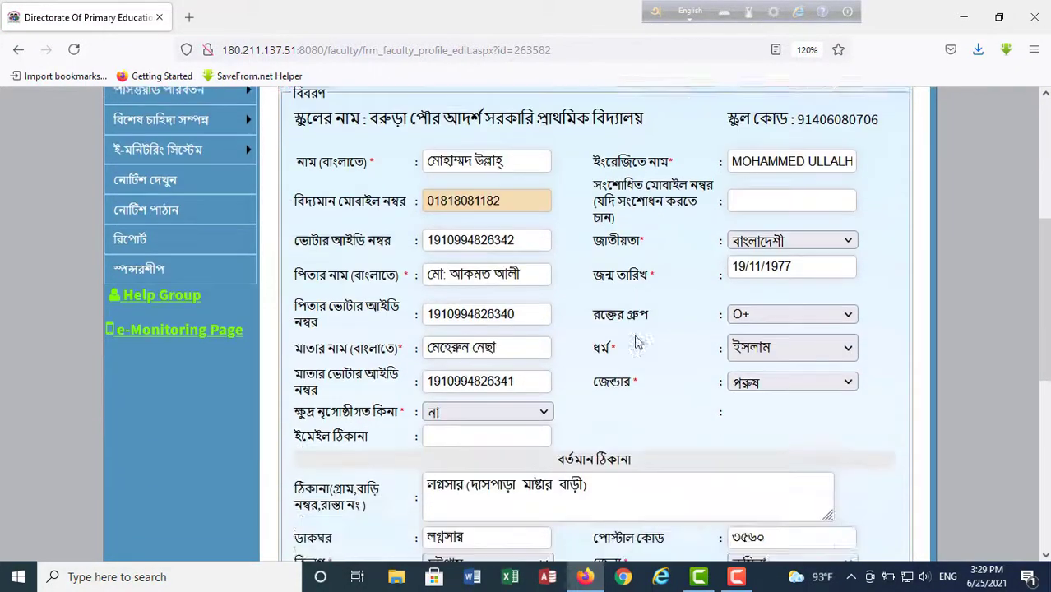
scroll(635, 336, "up", 10)
scroll(636, 335, "down", 4)
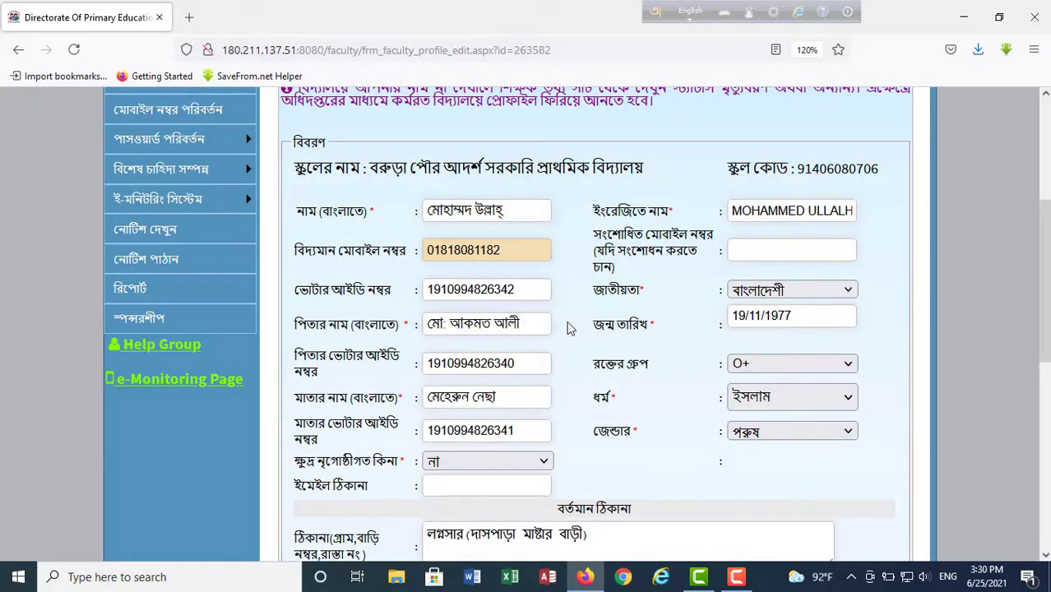
scroll(579, 296, "down", 2)
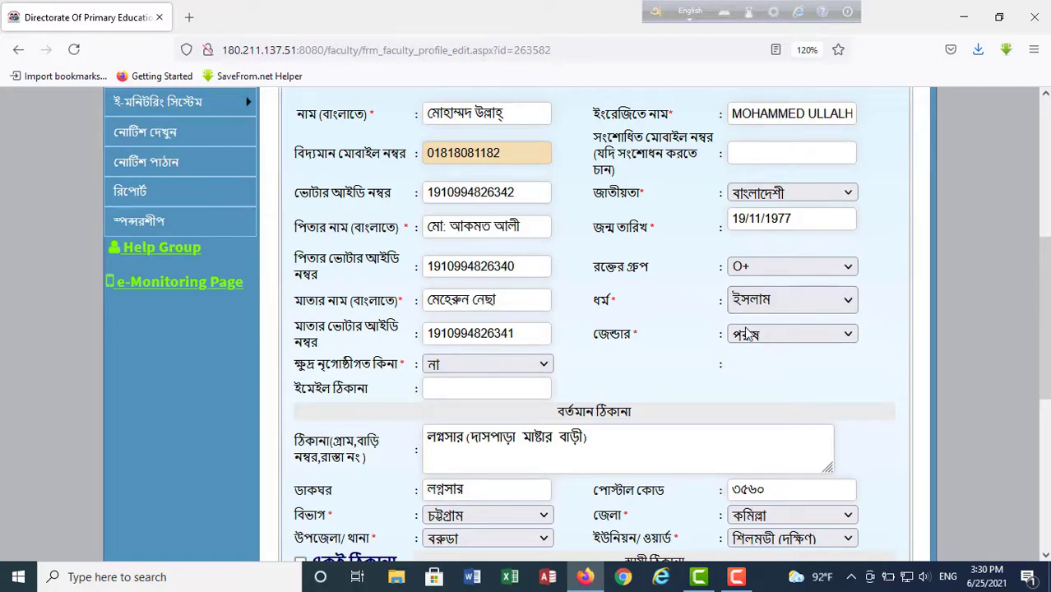
scroll(735, 336, "down", 3)
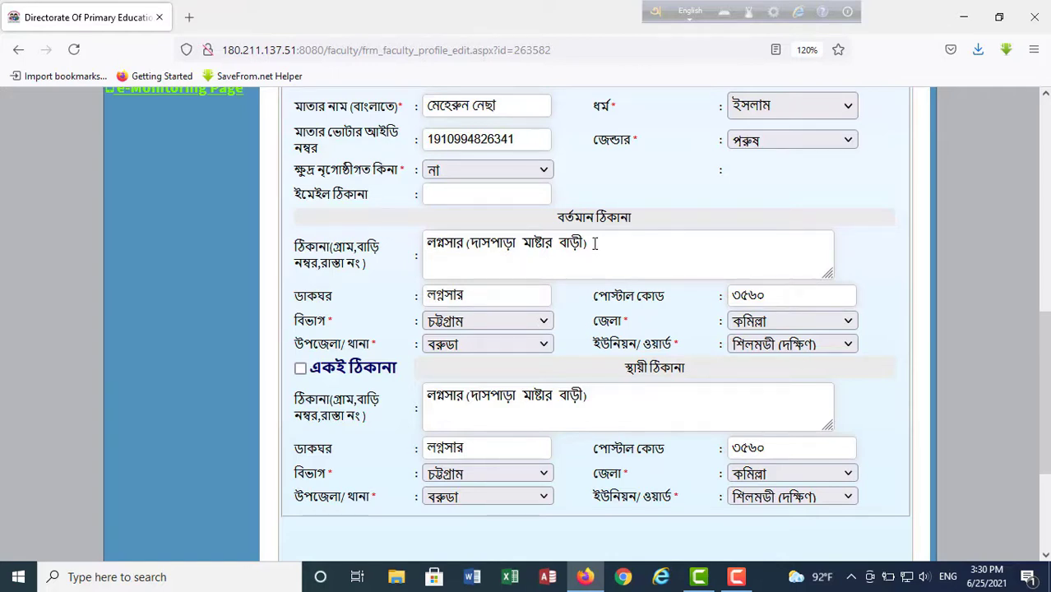
left_click_drag(594, 243, 391, 243)
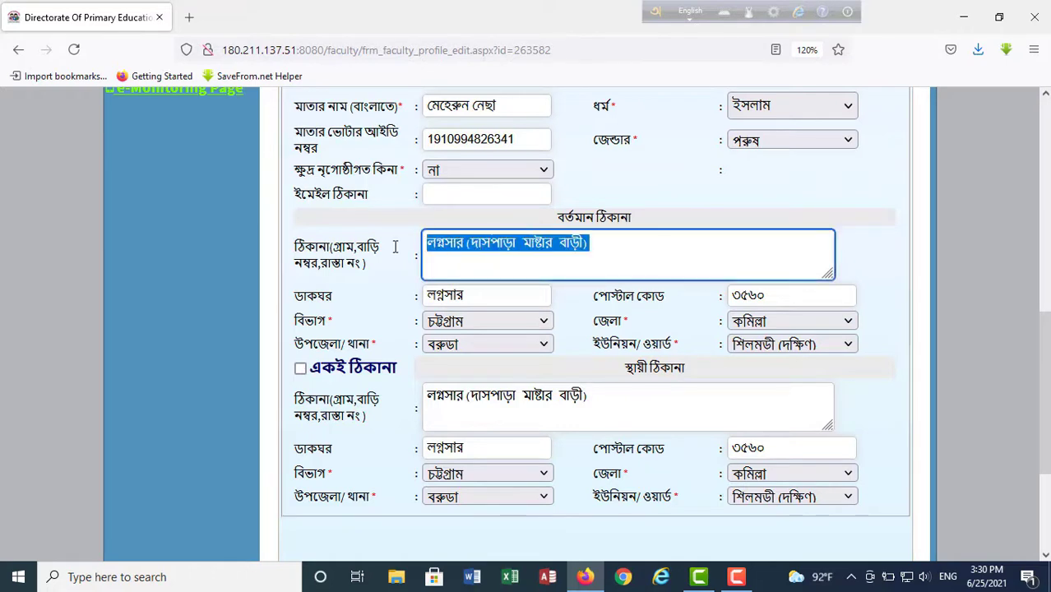
left_click(608, 249)
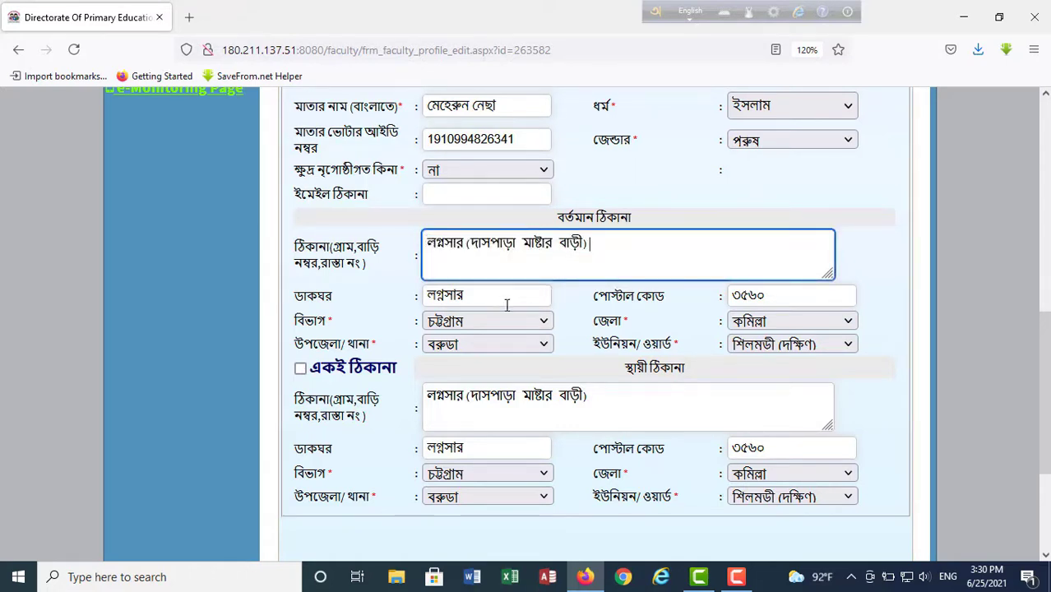
scroll(507, 305, "down", 1)
scroll(622, 334, "up", 6)
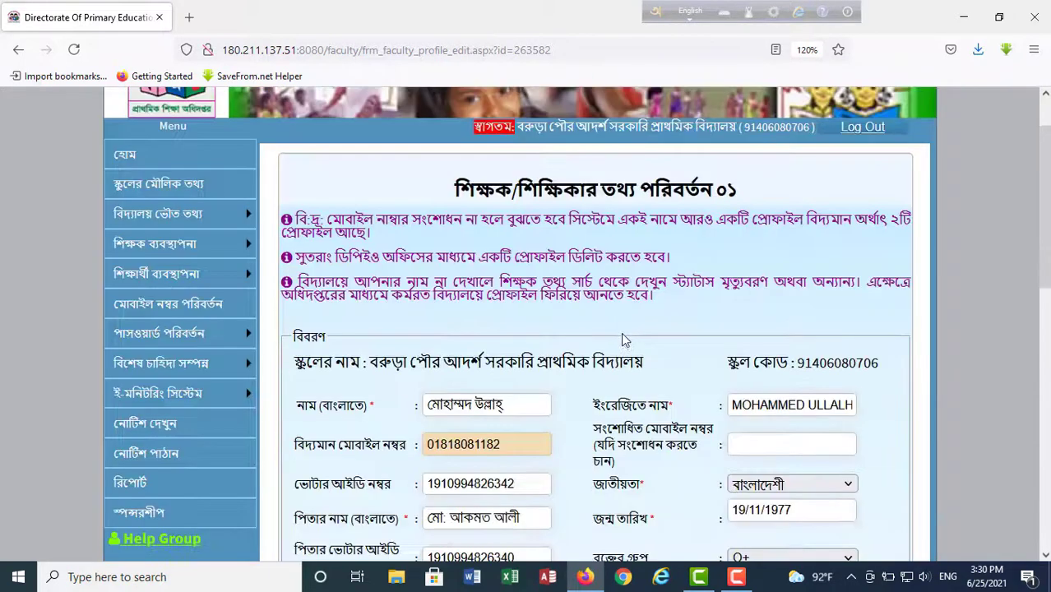
scroll(621, 334, "down", 5)
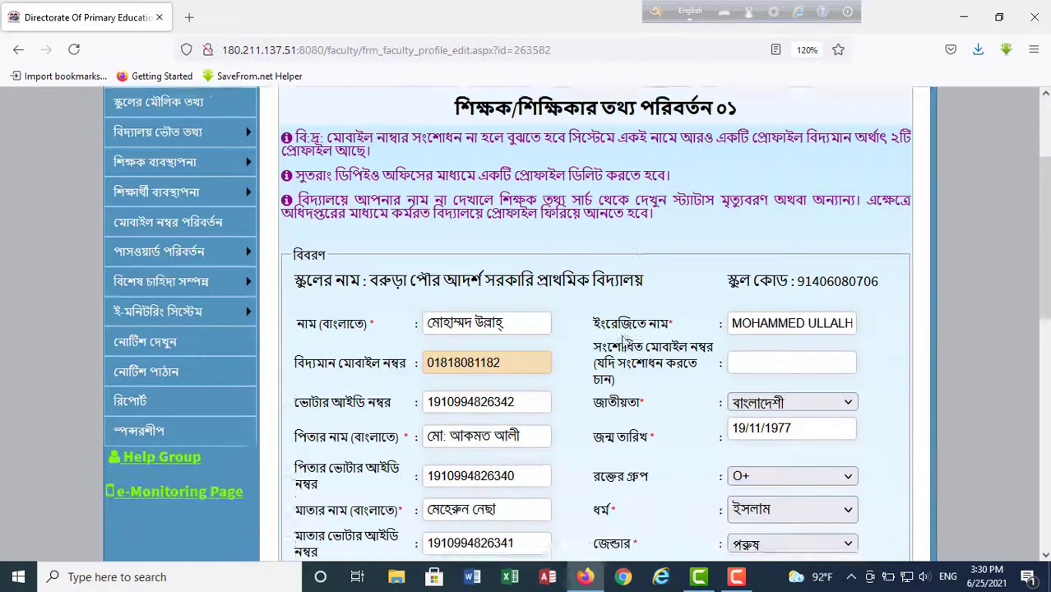
scroll(623, 336, "down", 5)
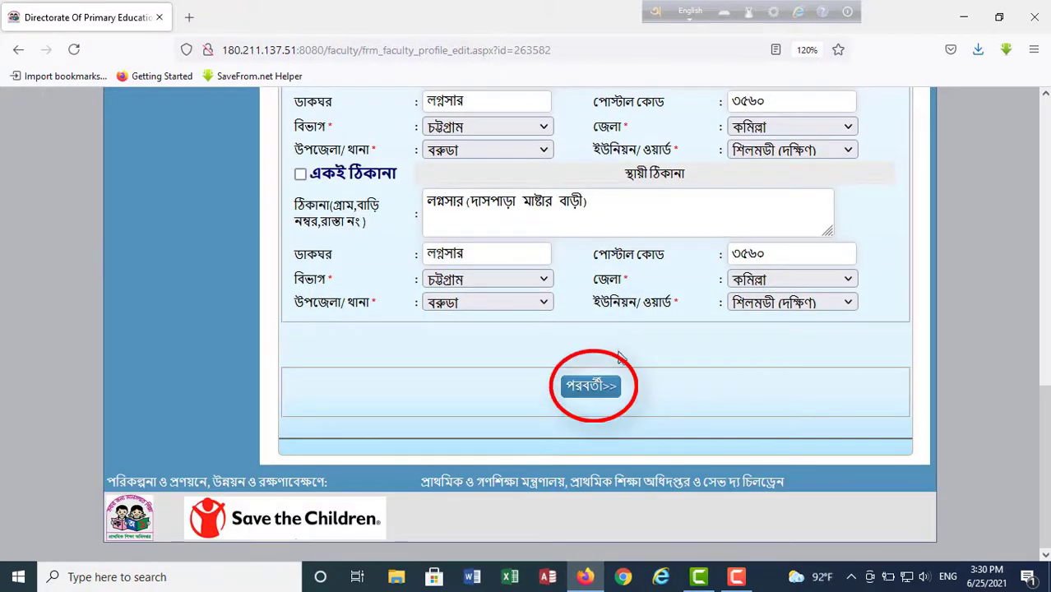
Continue to the second profile page and examine its job, education, marital, training, child and photo sections.
left_click(589, 388)
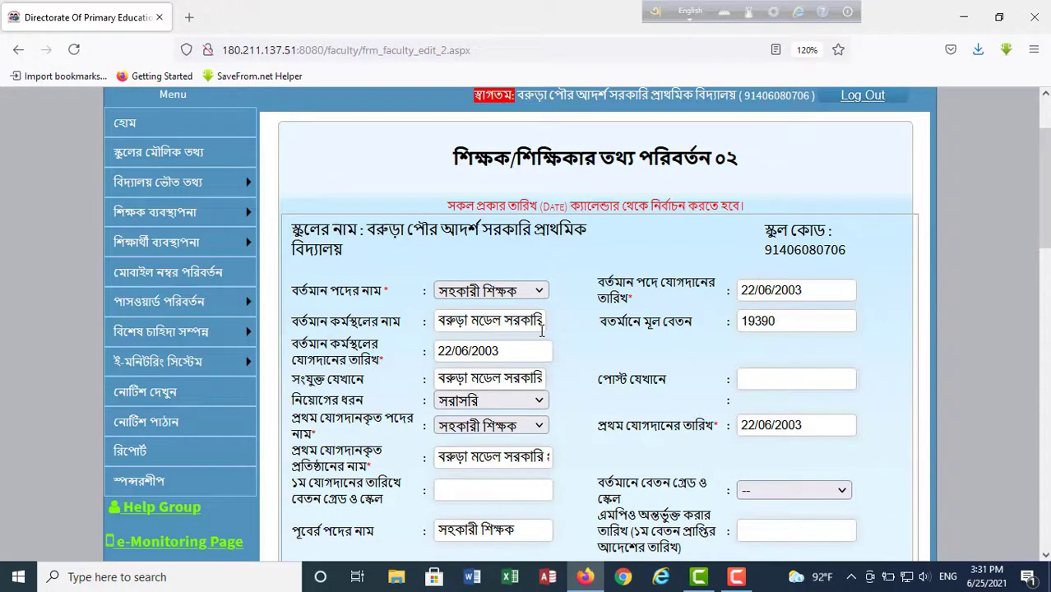
scroll(542, 329, "down", 2)
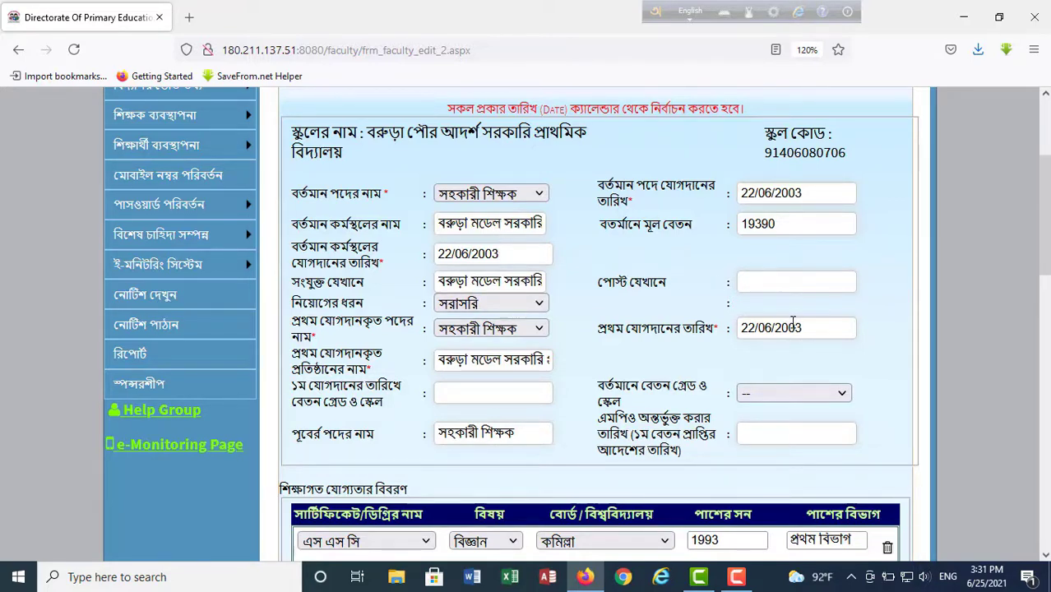
scroll(774, 314, "down", 3)
scroll(729, 312, "down", 2)
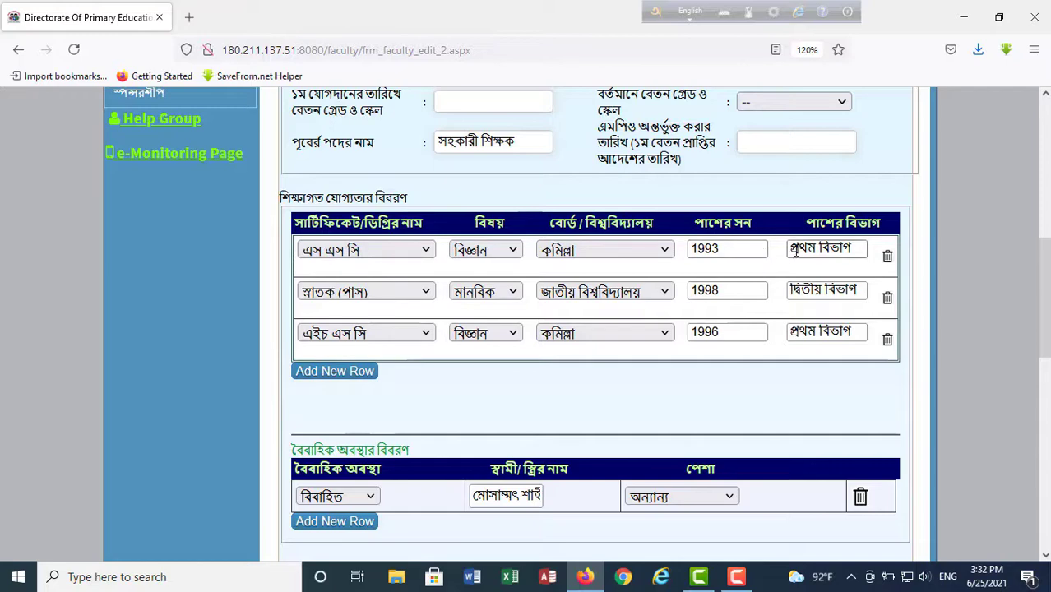
scroll(410, 364, "down", 5)
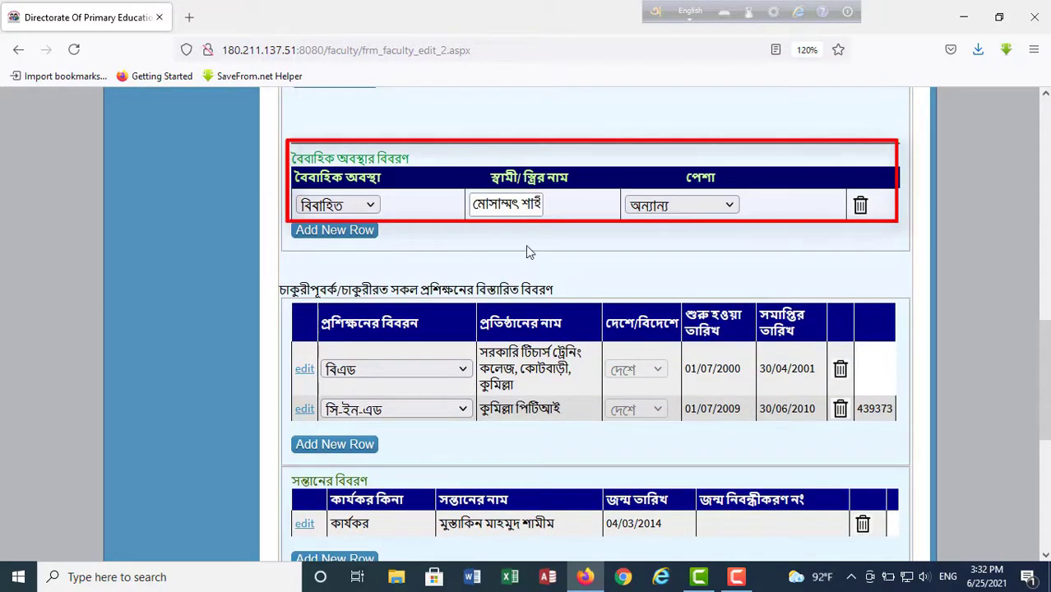
scroll(577, 215, "down", 2)
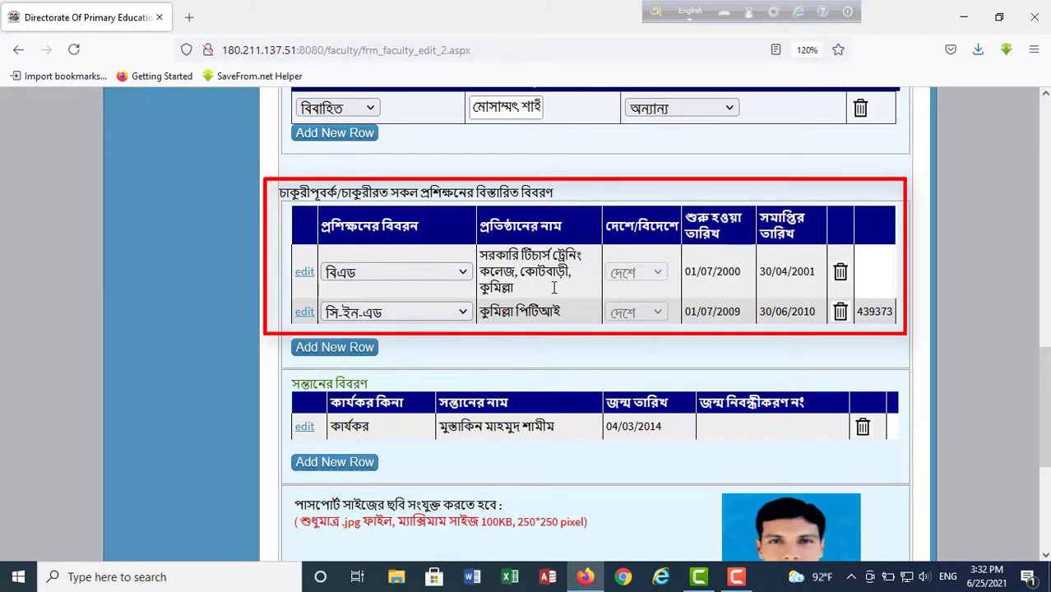
scroll(415, 222, "down", 2)
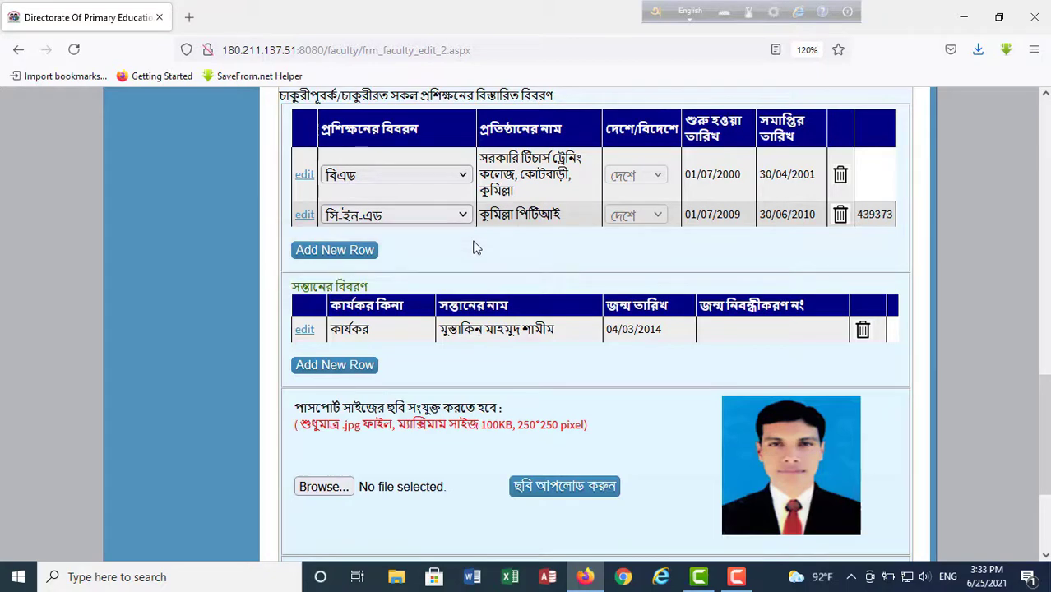
scroll(474, 248, "down", 2)
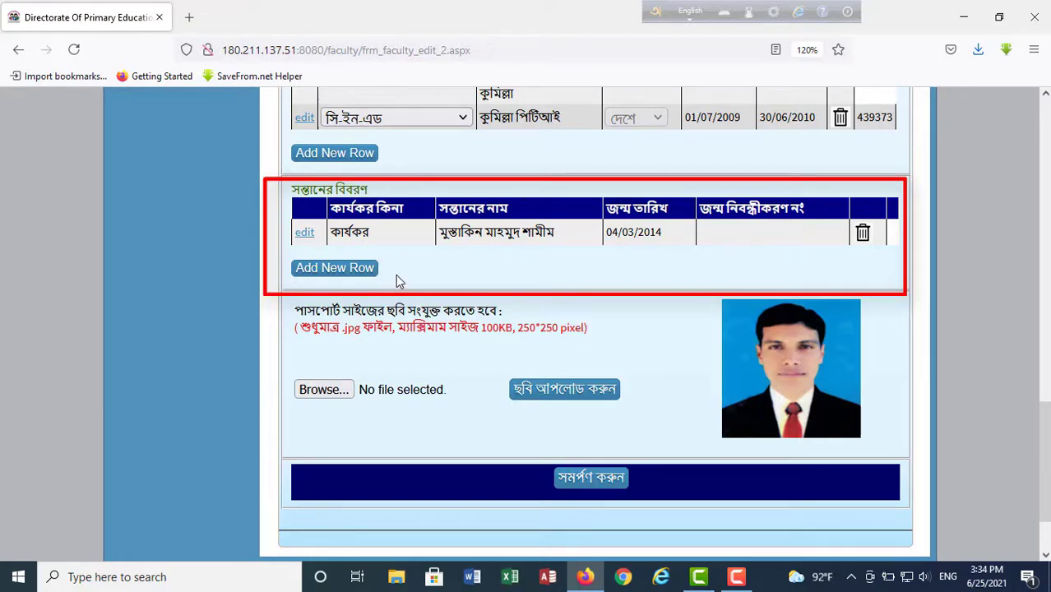
Open the new-row form for সন্তানের বিবরণ and view the choices offered for কার্যকর কিনা.
left_click(335, 269)
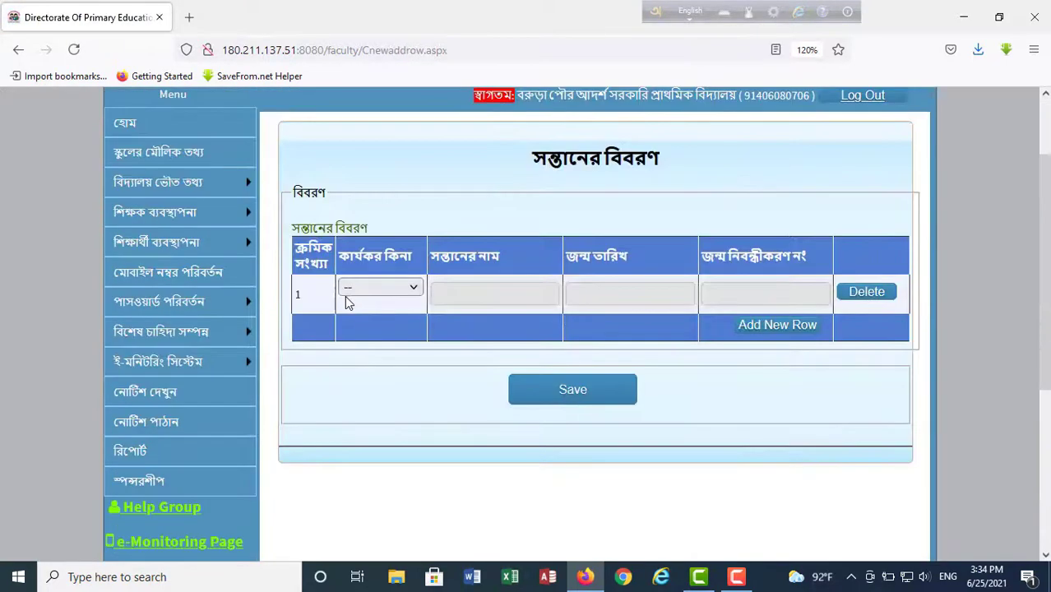
left_click(416, 290)
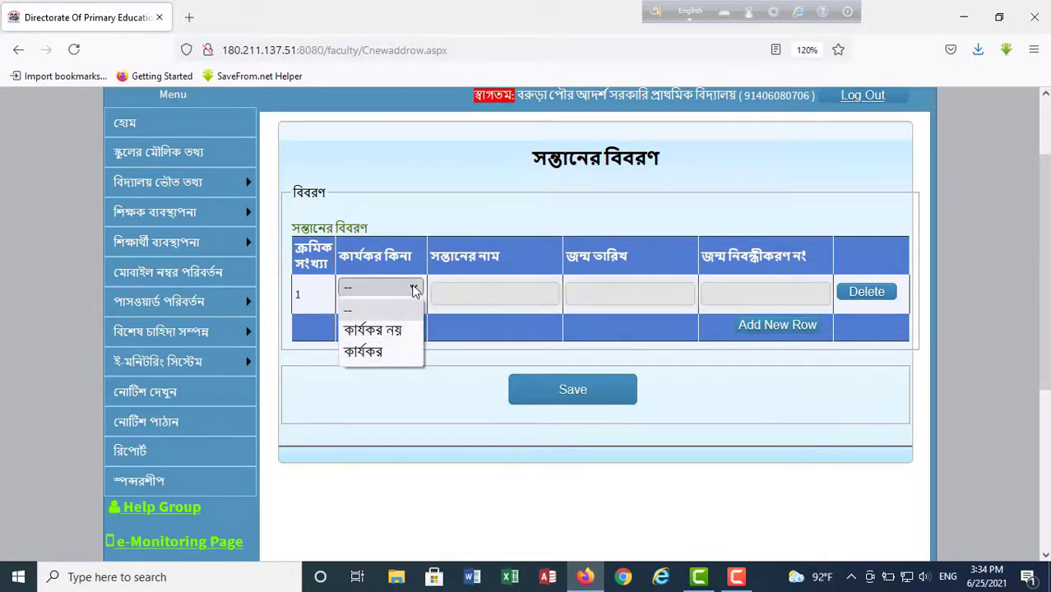
left_click(415, 289)
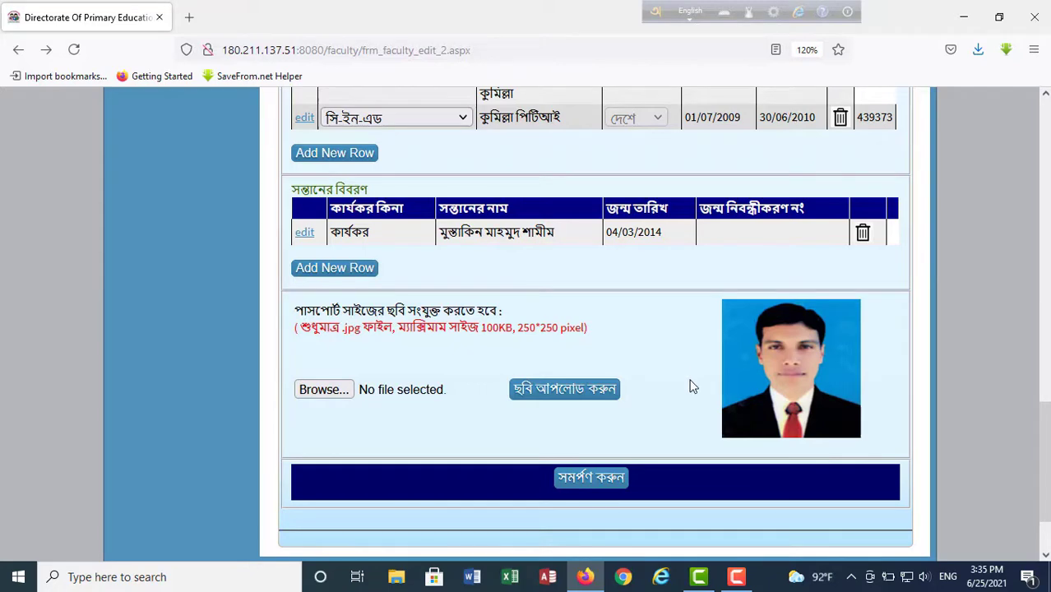
Open the file selection for the teacher's passport-size photo and cancel it without choosing a file.
left_click(324, 389)
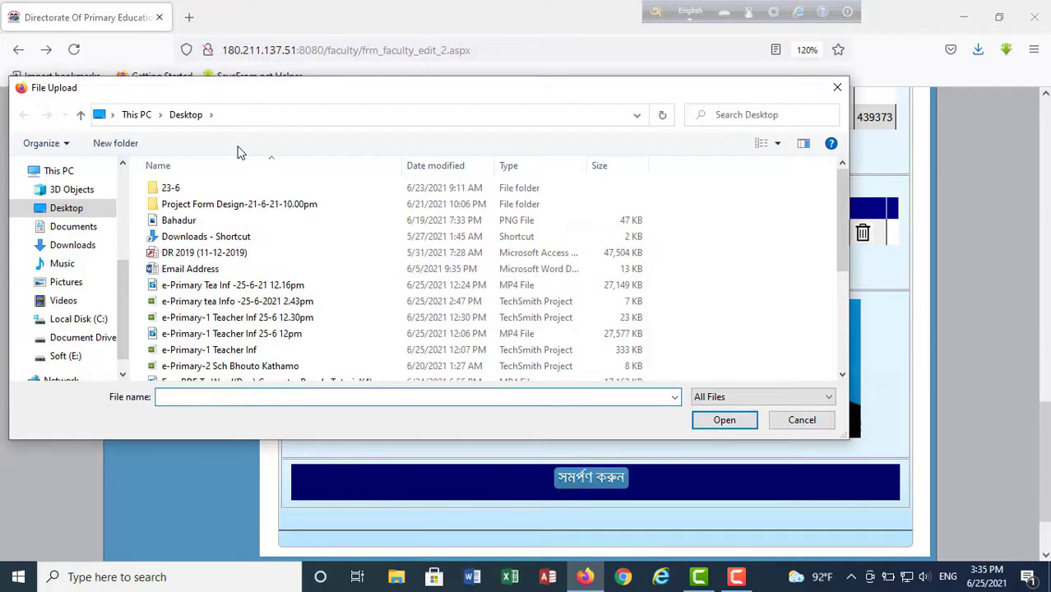
left_click(835, 90)
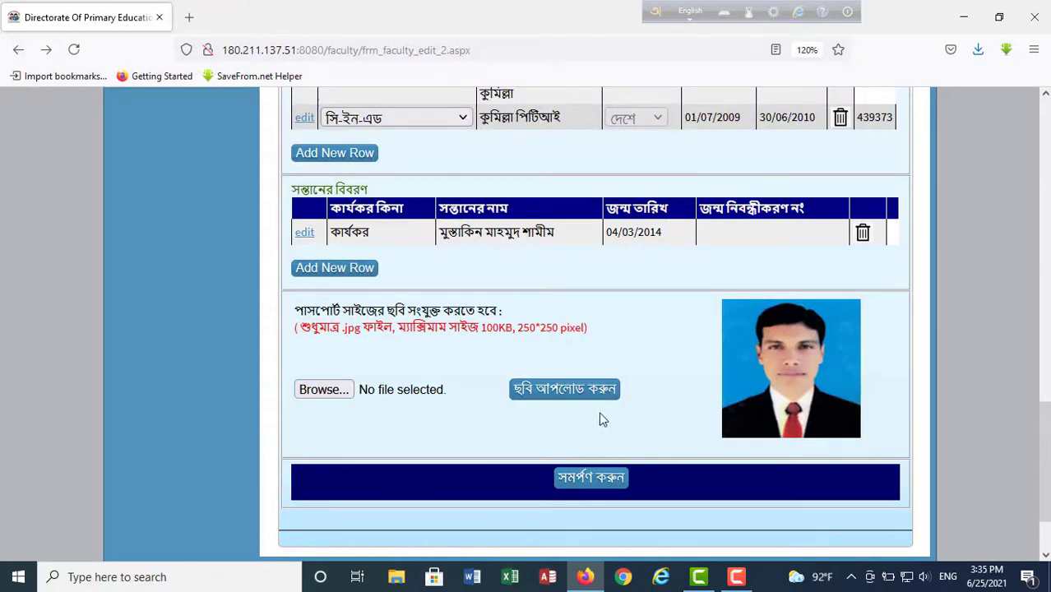
Review the whole second profile page once more and submit the teacher's information.
scroll(598, 272, "up", 5)
scroll(598, 273, "up", 15)
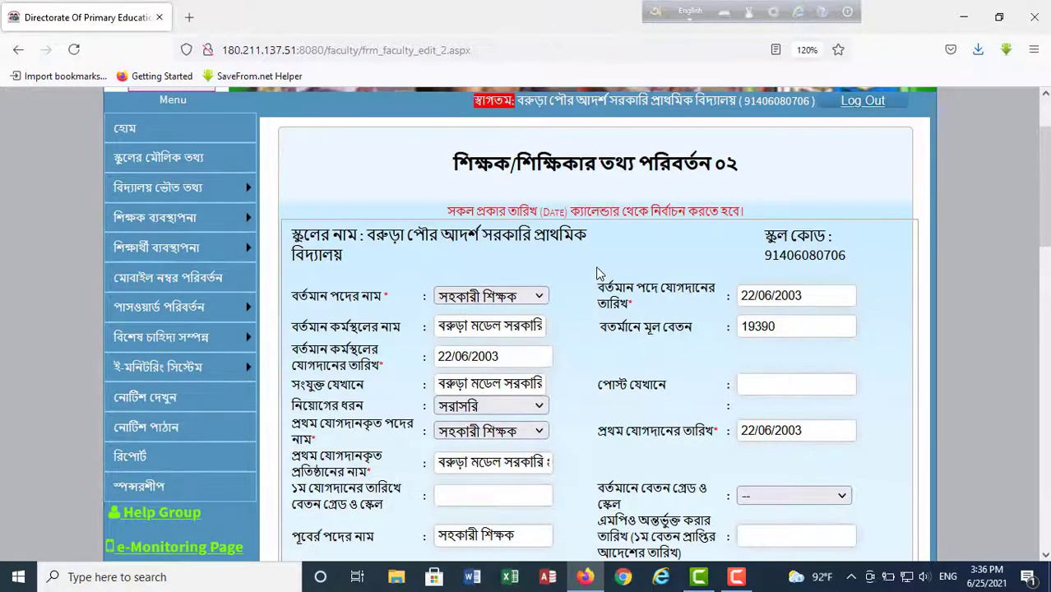
scroll(598, 273, "down", 12)
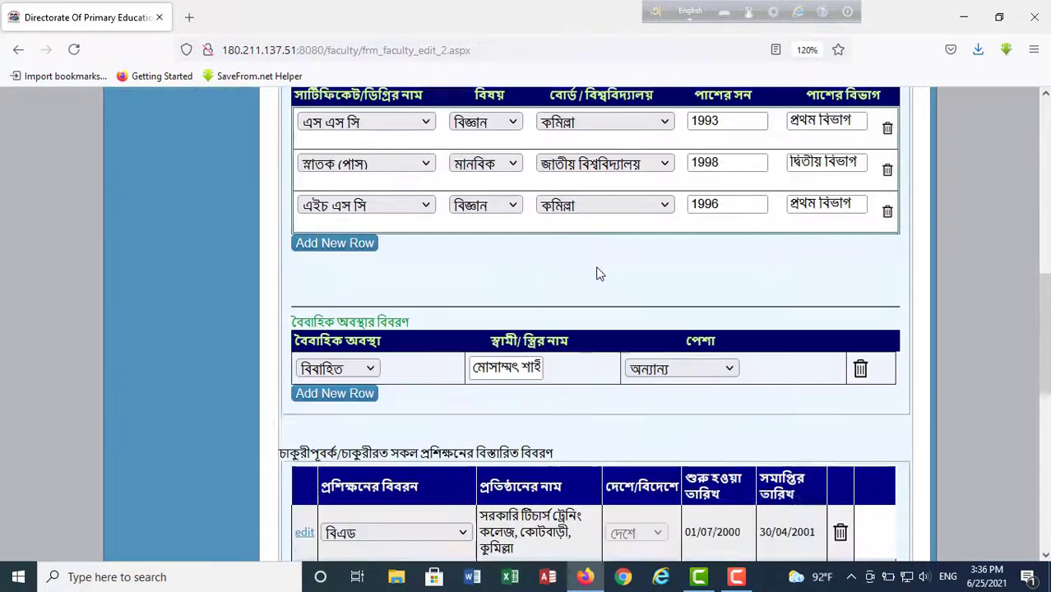
scroll(598, 272, "down", 6)
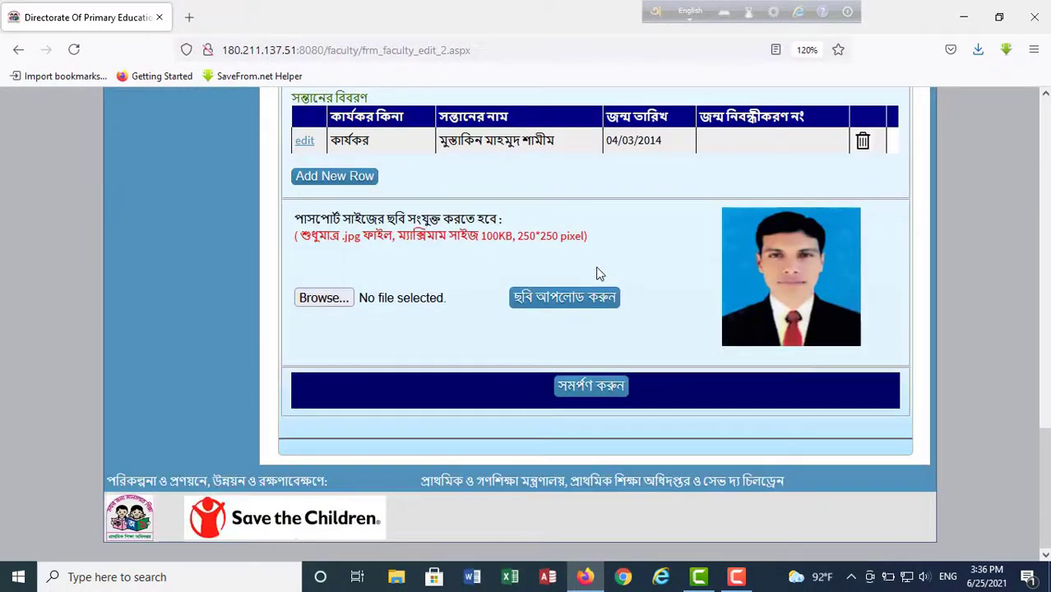
left_click(590, 387)
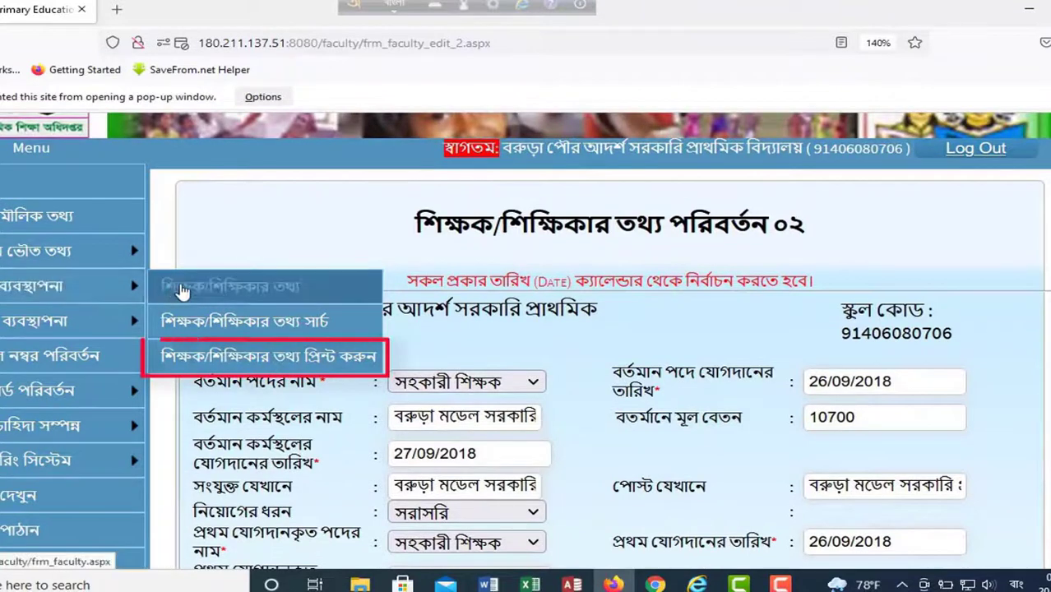
Open শিক্ষক/শিক্ষিকার তথ্য প্রিন্ট করুন under শিক্ষক ব্যবস্থাপনা.
left_click(248, 361)
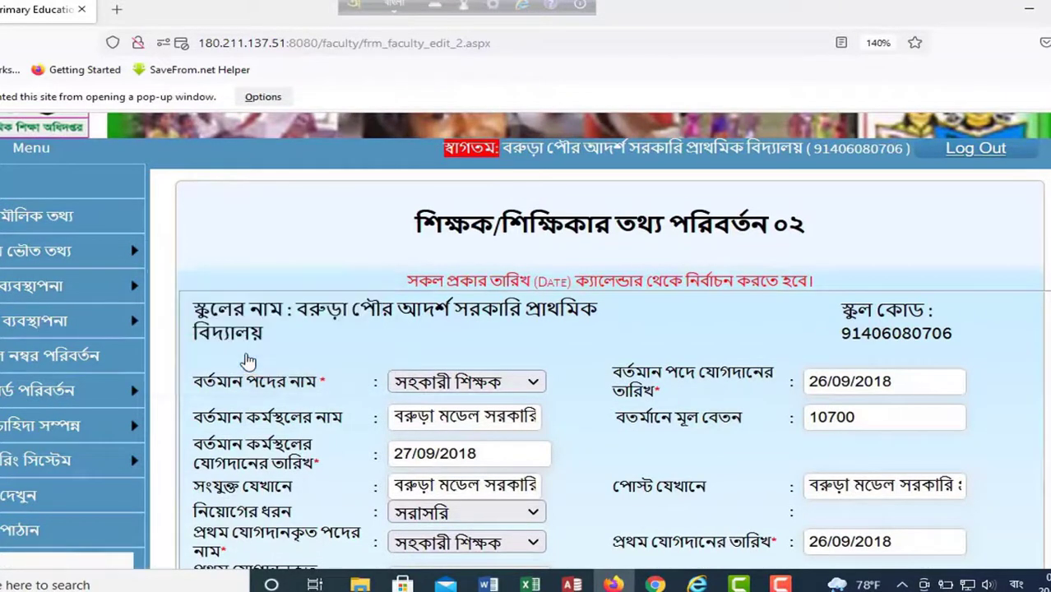